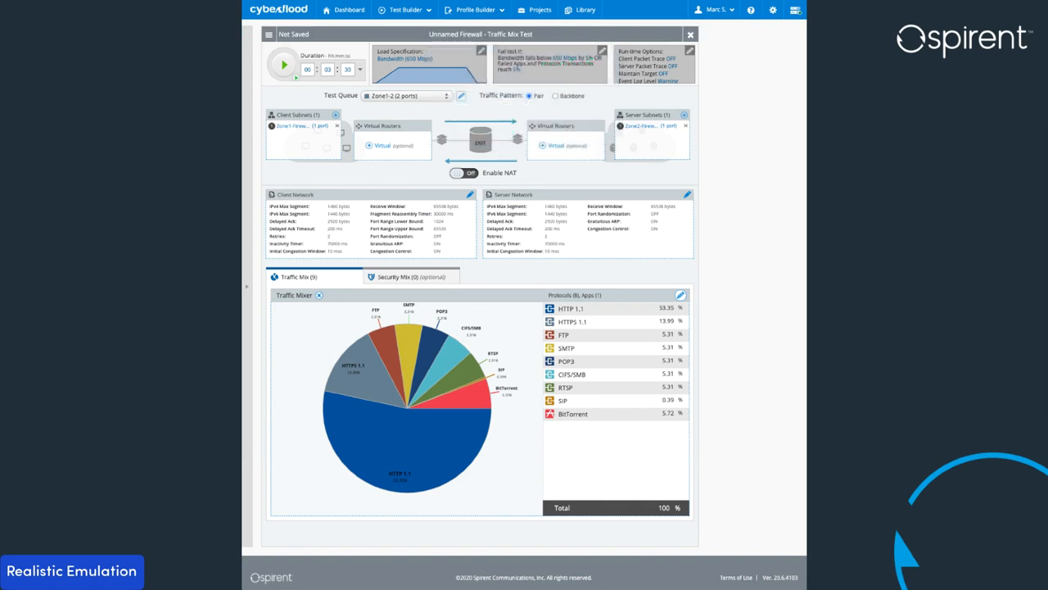
- Browse the Profile Builder menu of available application profiles for the traffic mix
click(492, 10)
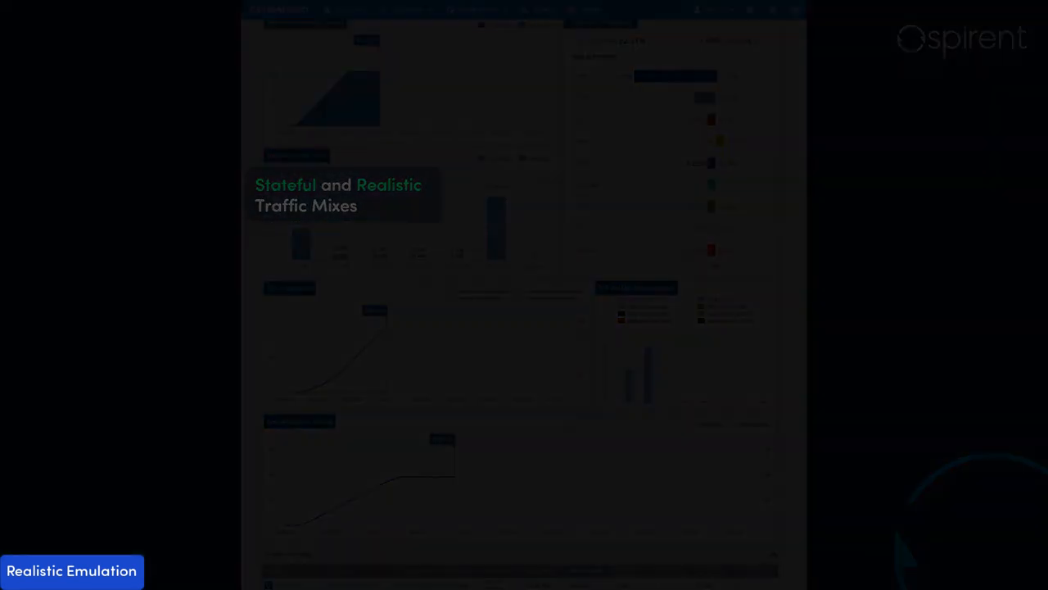
scroll(716, 216, down, 5)
scroll(716, 216, down, 5)
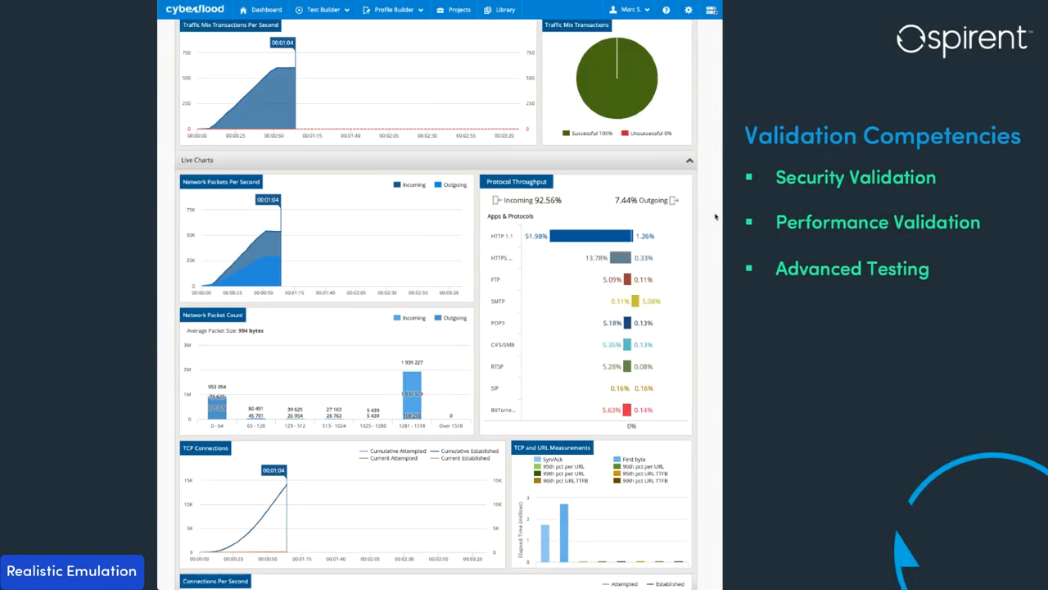
scroll(712, 222, down, 4)
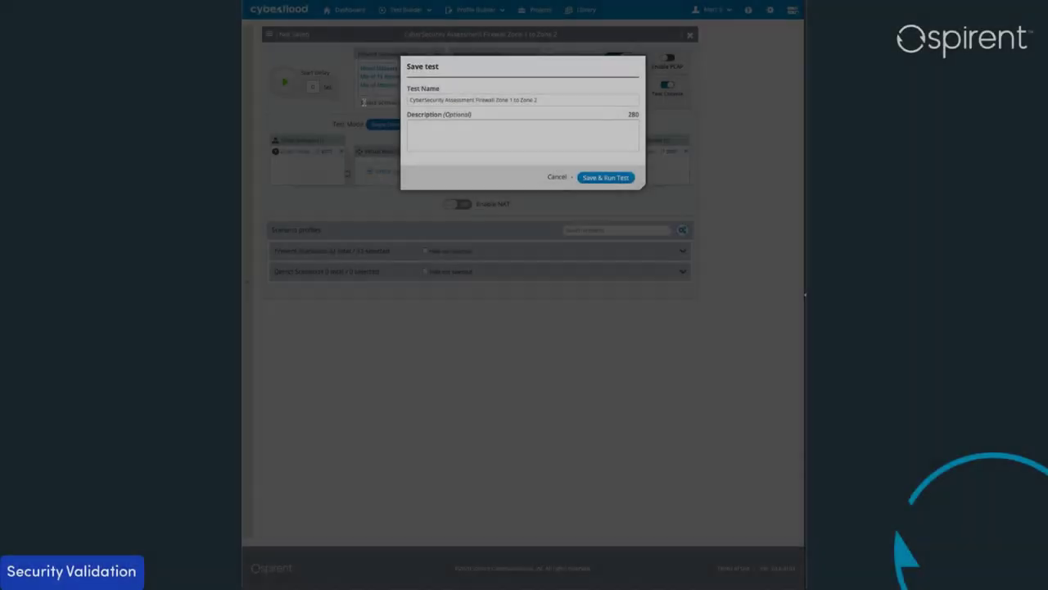
- Save and launch the CyberSecurity Assessment, then view a malware scenario's call flow
click(606, 176)
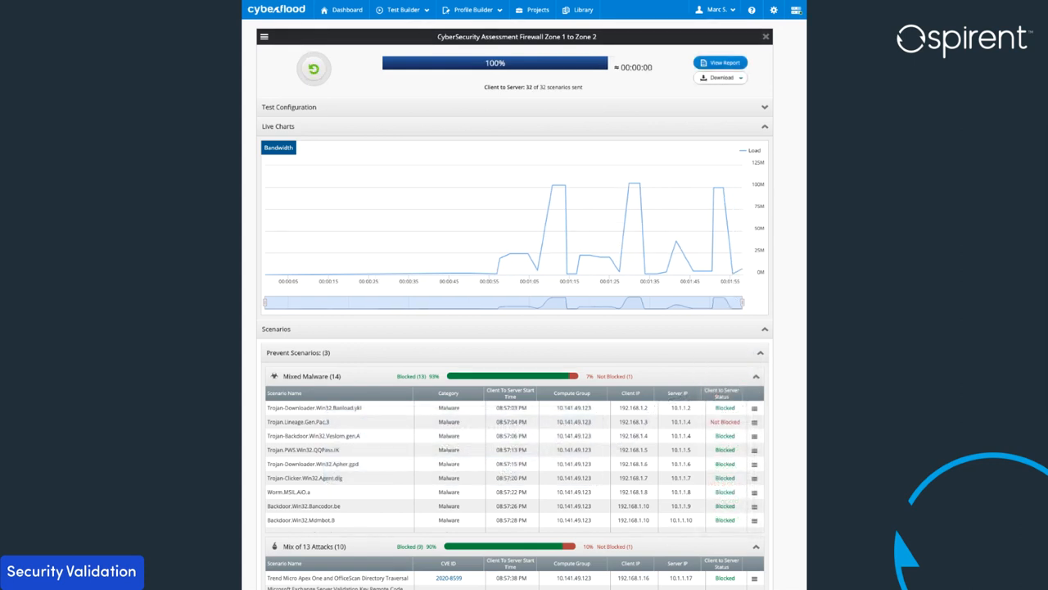
click(754, 407)
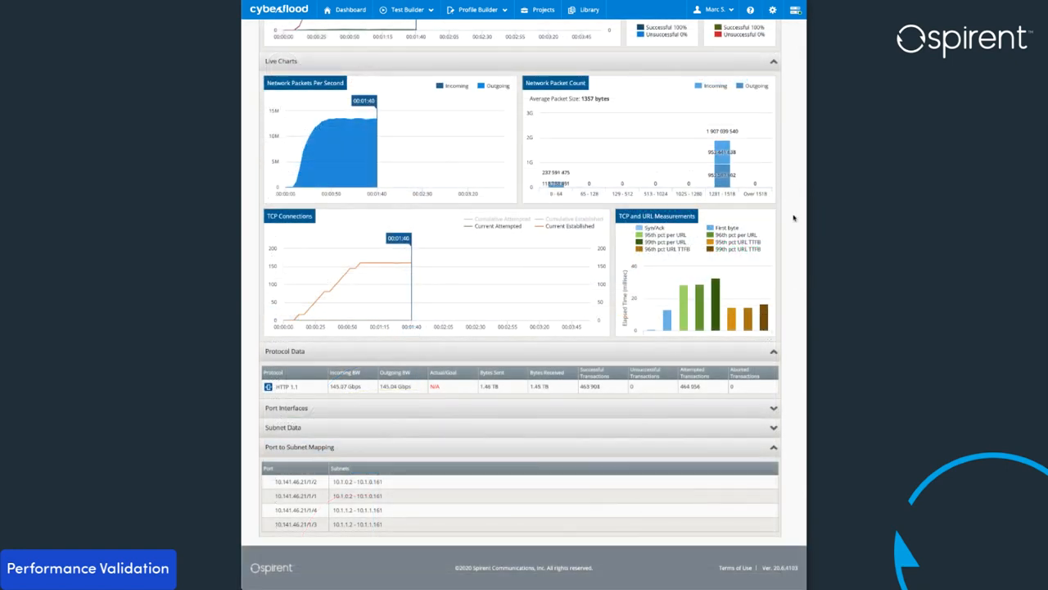
scroll(794, 217, up, 8)
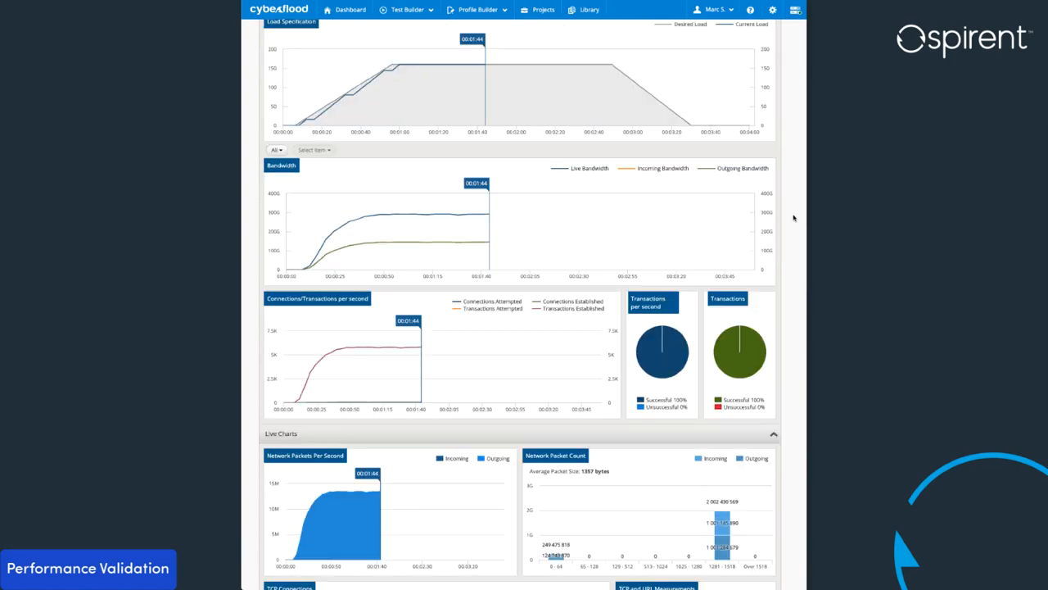
scroll(793, 218, up, 2)
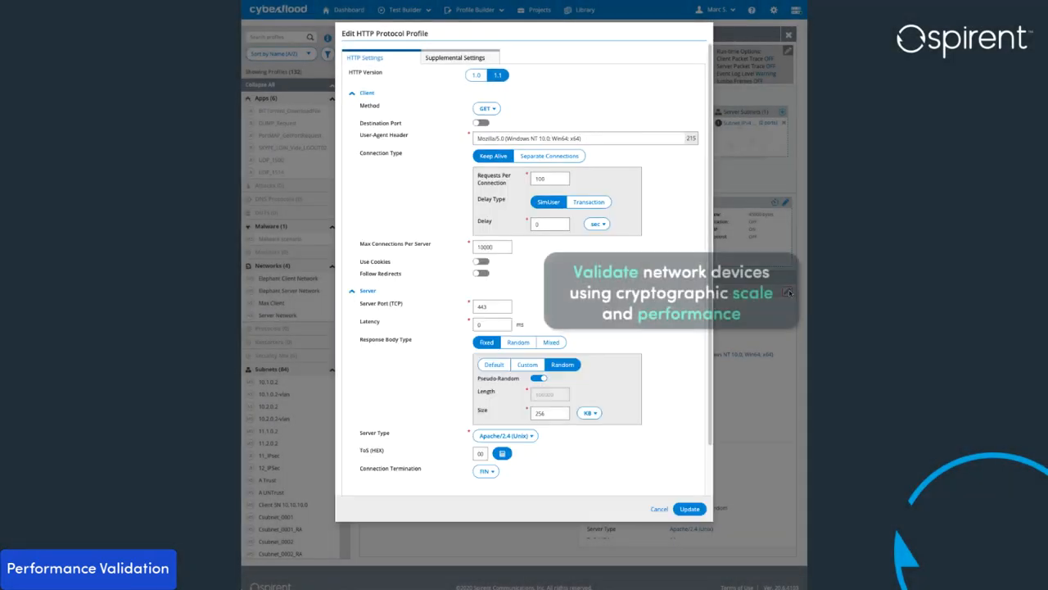
- Show the Supplemental Settings of the HTTP protocol profile
click(455, 57)
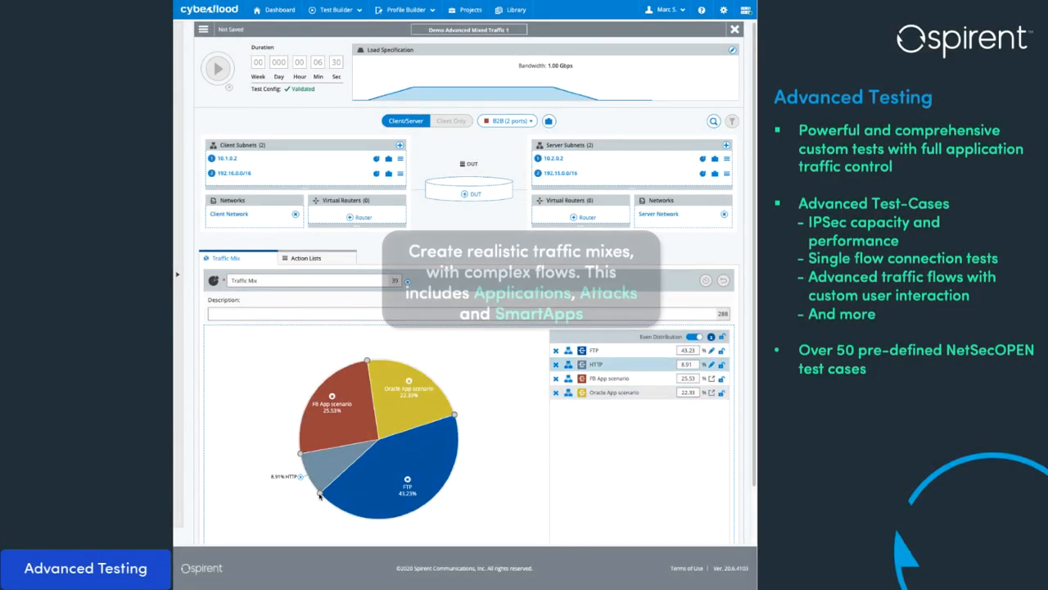
- Enlarge HTTP's pie slice to about 43% of the traffic mix and update it
mouse_move(317, 488)
mouse_down()
mouse_move(320, 497)
mouse_move(388, 408)
mouse_move(366, 365)
mouse_up()
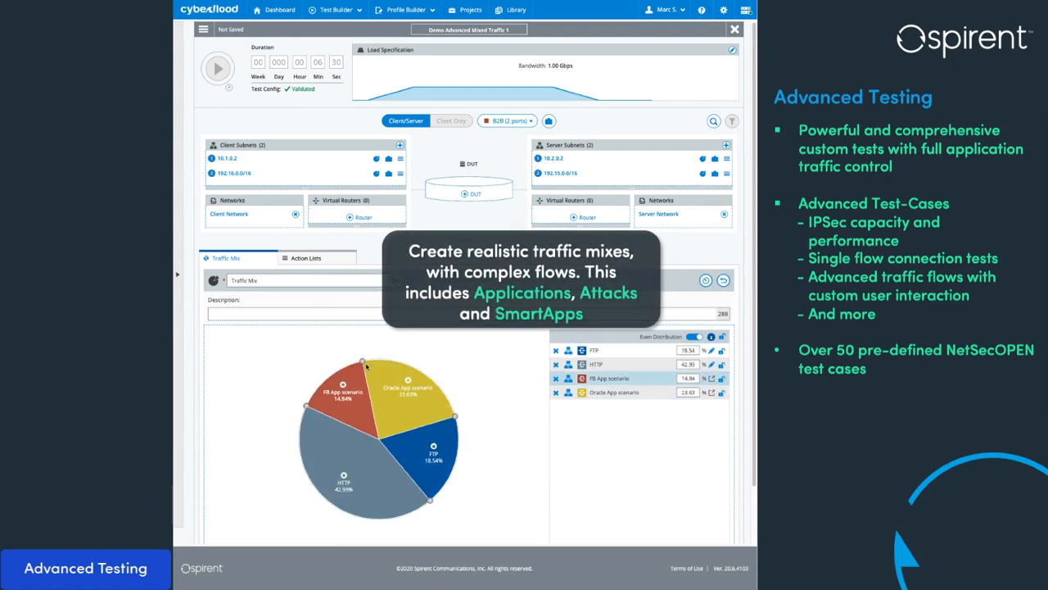
click(706, 280)
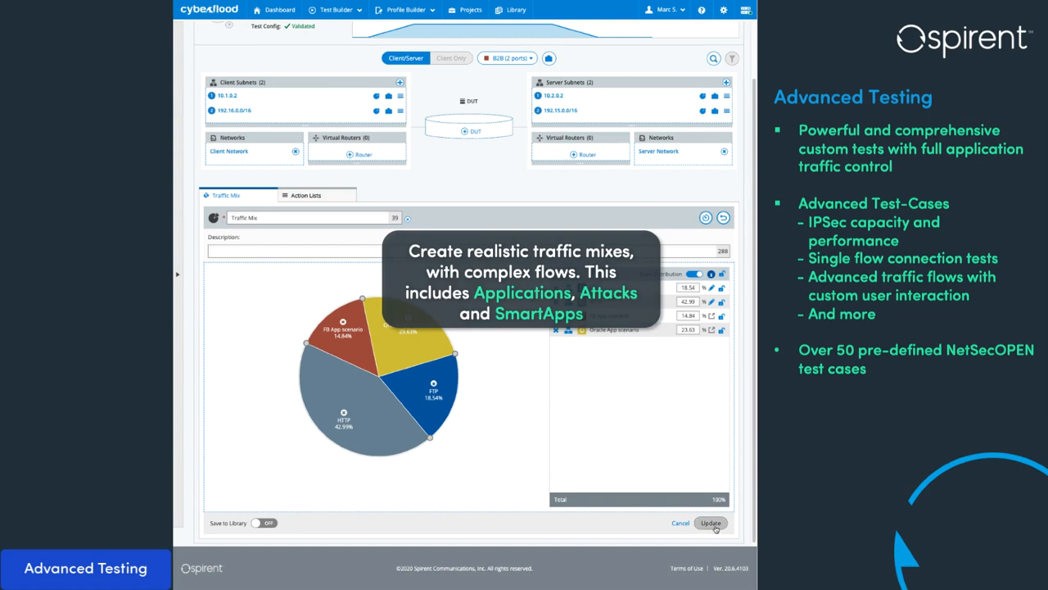
- Add one more HTTP action to the looped action list via Smart Builder and update it
click(305, 257)
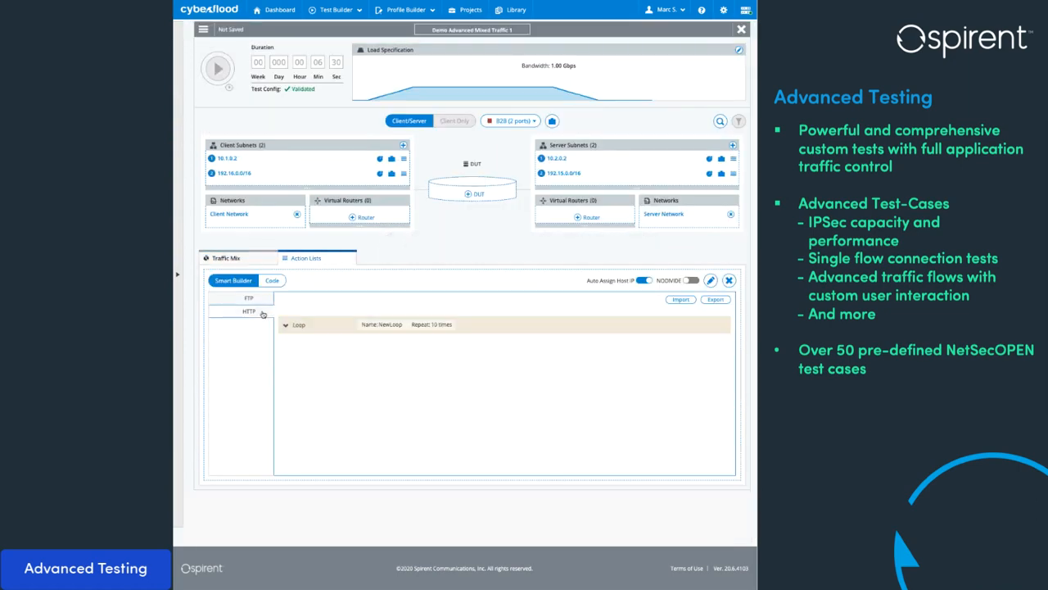
click(303, 359)
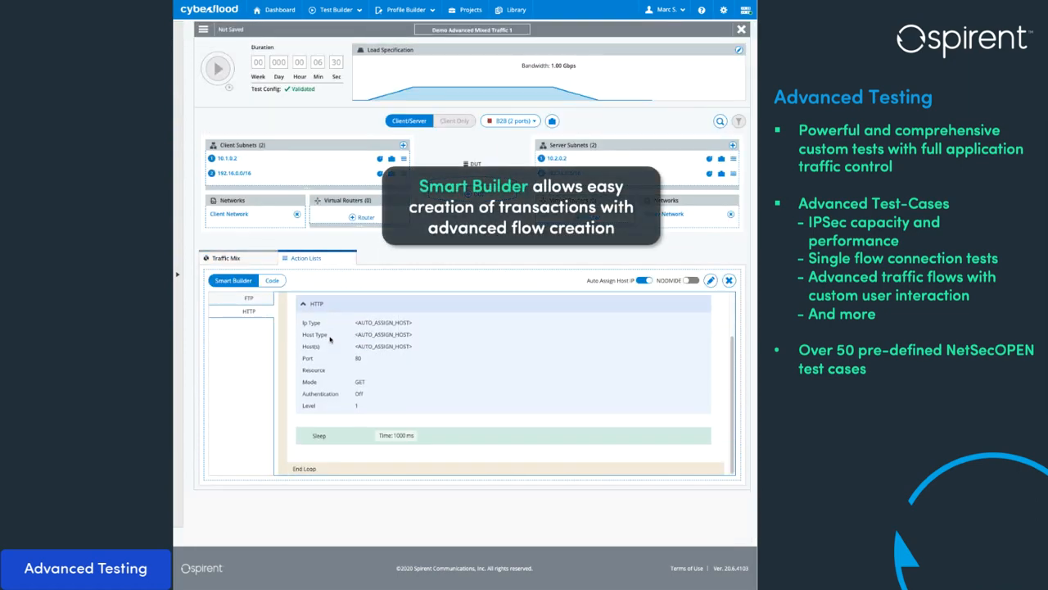
scroll(329, 435, up, 2)
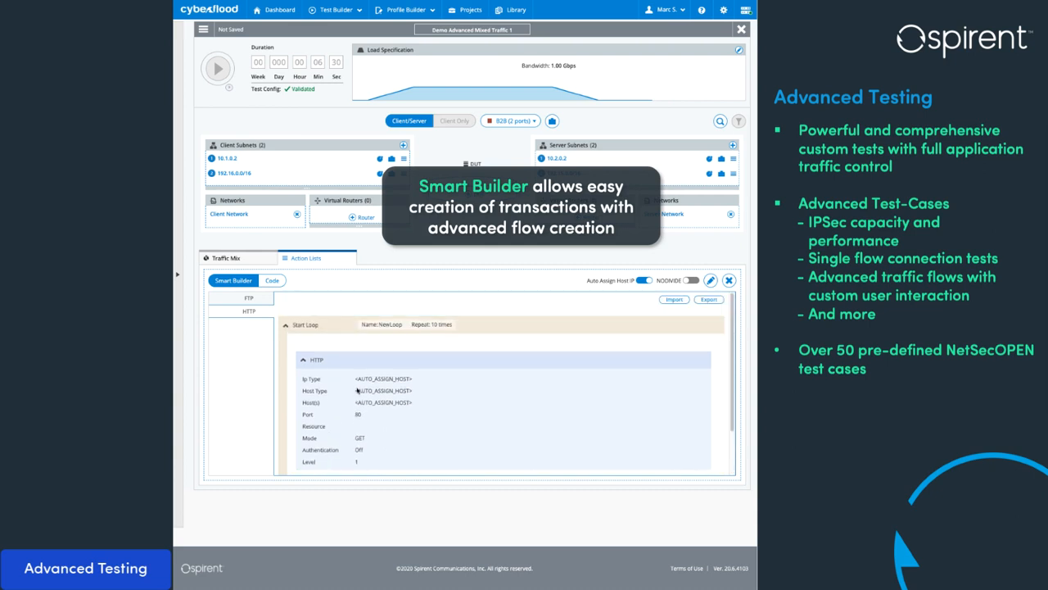
click(710, 280)
click(514, 344)
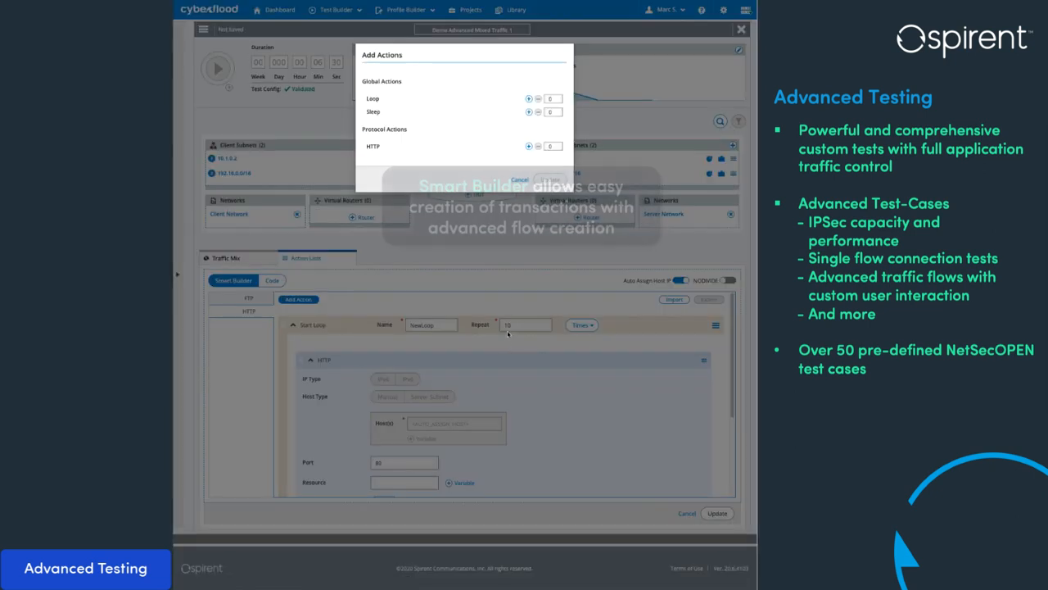
click(547, 98)
click(549, 178)
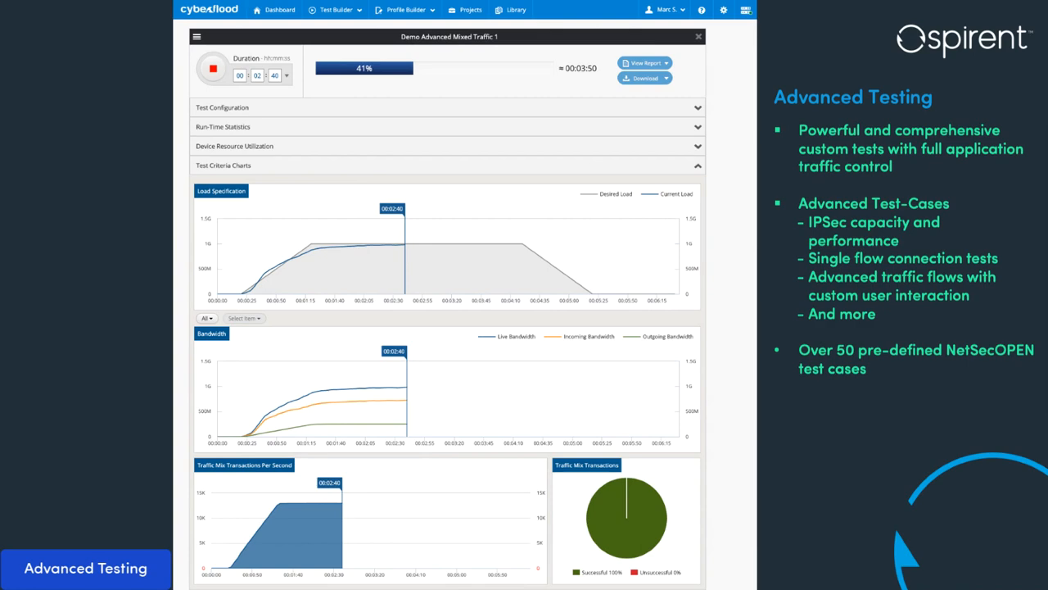
scroll(448, 327, down, 5)
scroll(449, 328, down, 5)
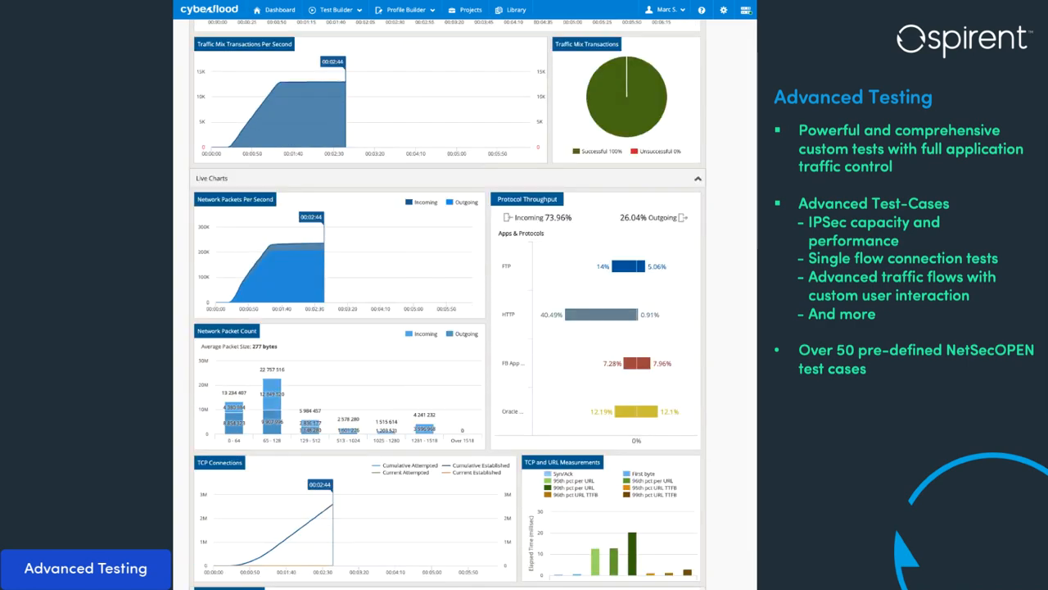
scroll(449, 327, down, 2)
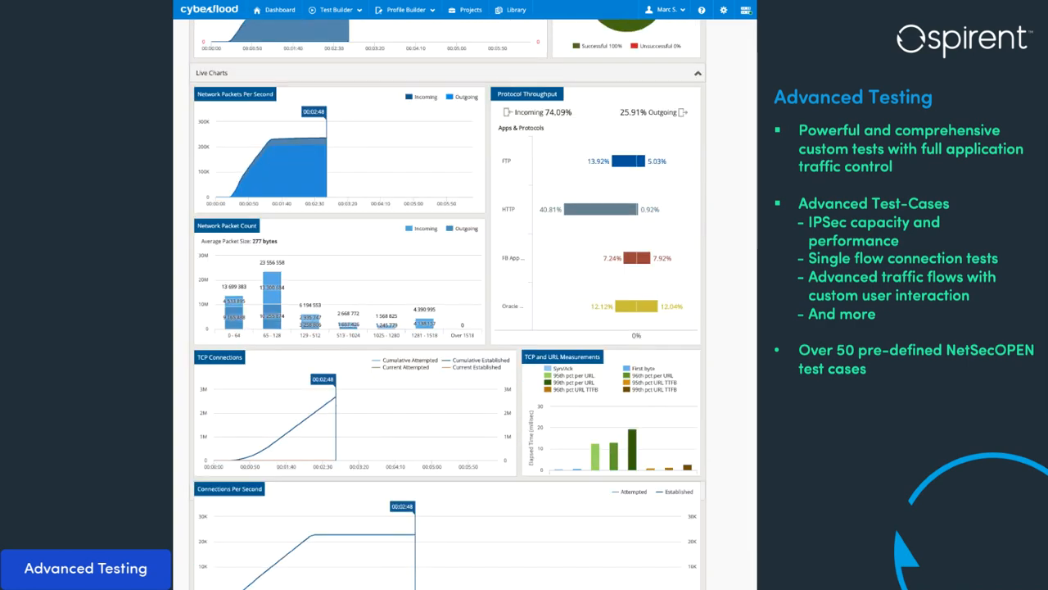
- Hide the Cumulative Attempted and Cumulative Established series on the TCP Connections chart
click(416, 361)
click(480, 361)
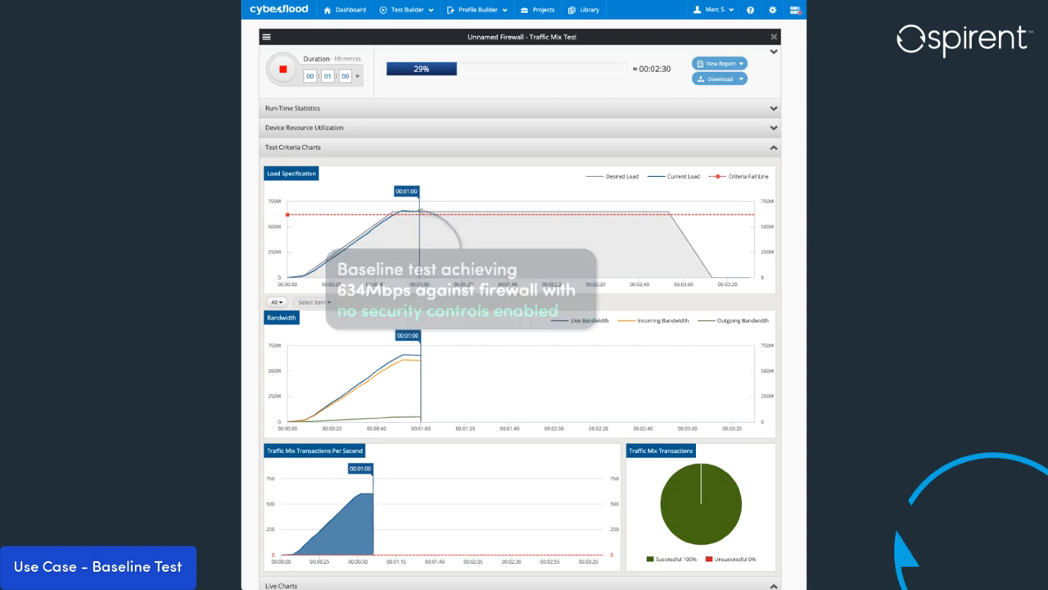
scroll(800, 215, down, 5)
scroll(800, 215, down, 5)
scroll(800, 215, down, 2)
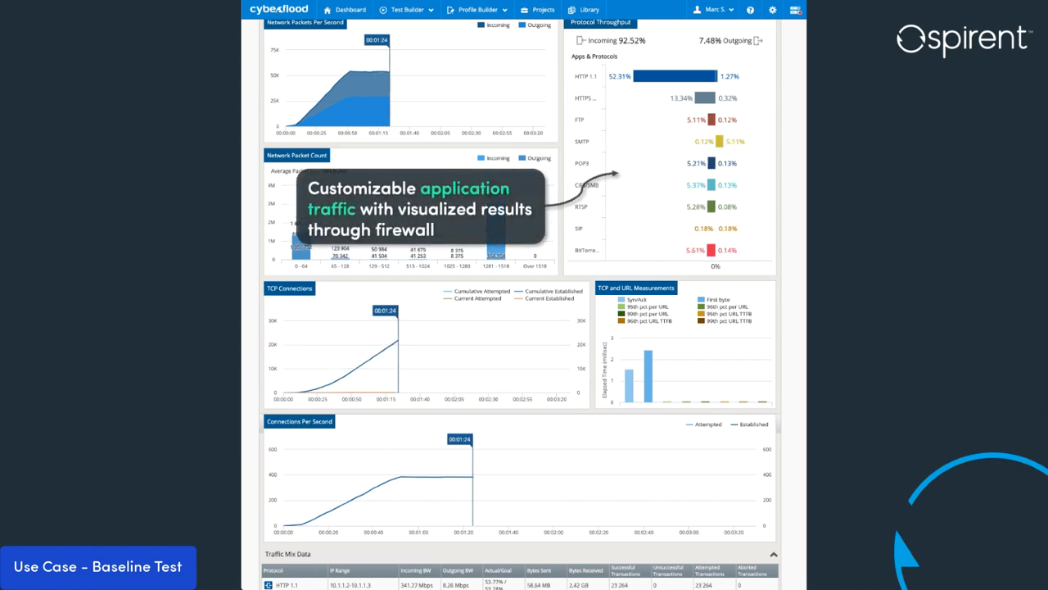
scroll(786, 252, up, 8)
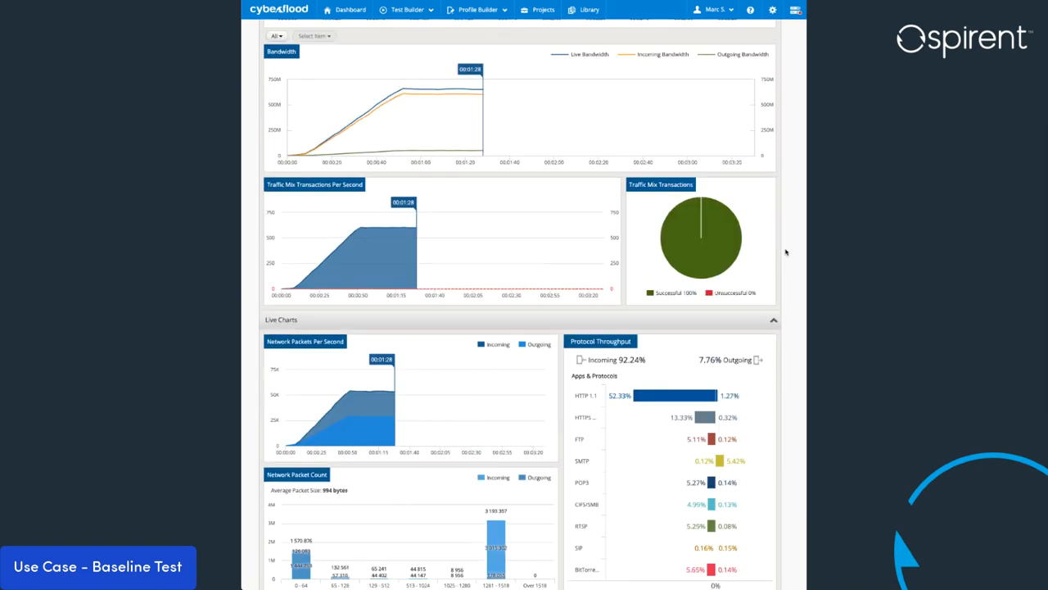
scroll(785, 251, up, 2)
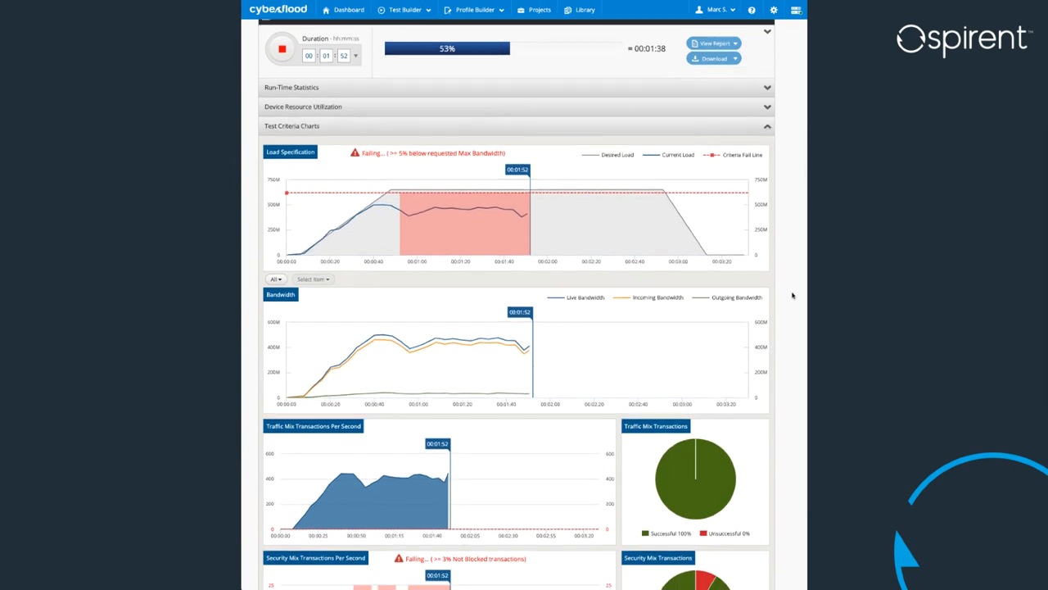
scroll(792, 295, down, 3)
scroll(793, 295, down, 3)
scroll(793, 295, down, 2)
scroll(793, 295, down, 2)
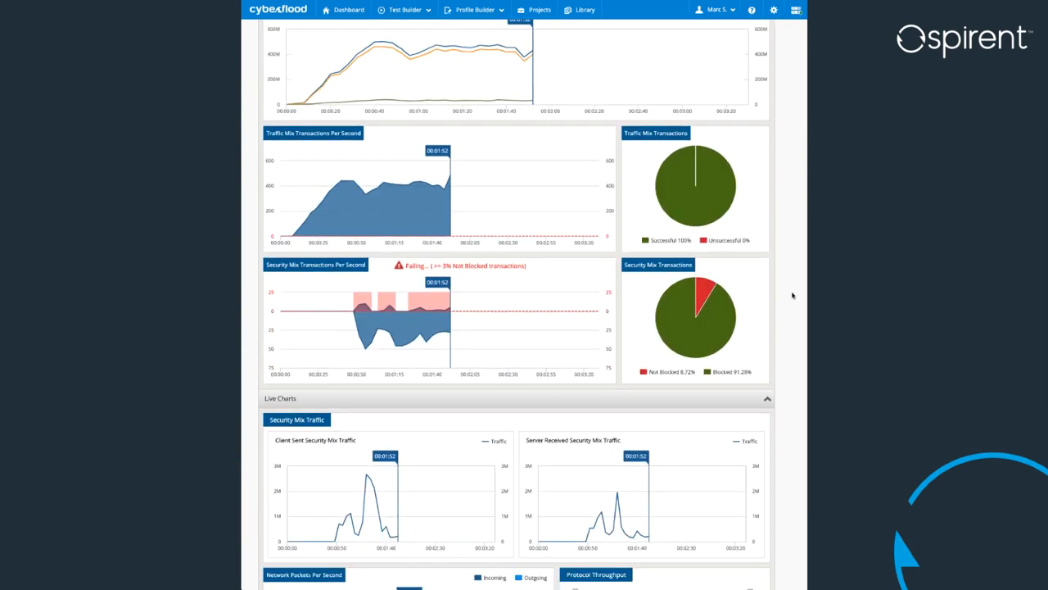
scroll(793, 294, down, 1)
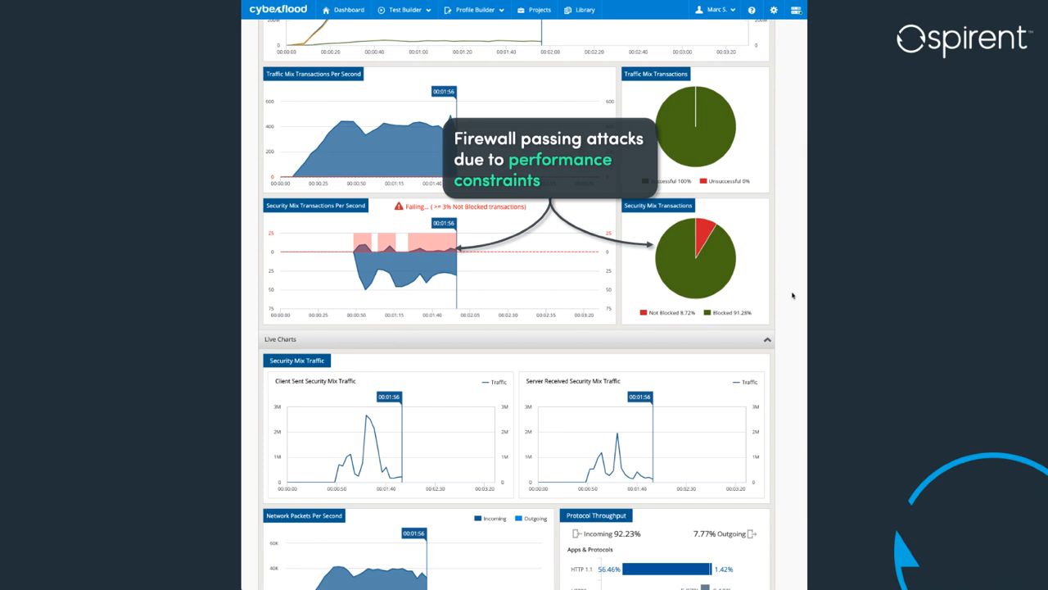
scroll(792, 295, down, 3)
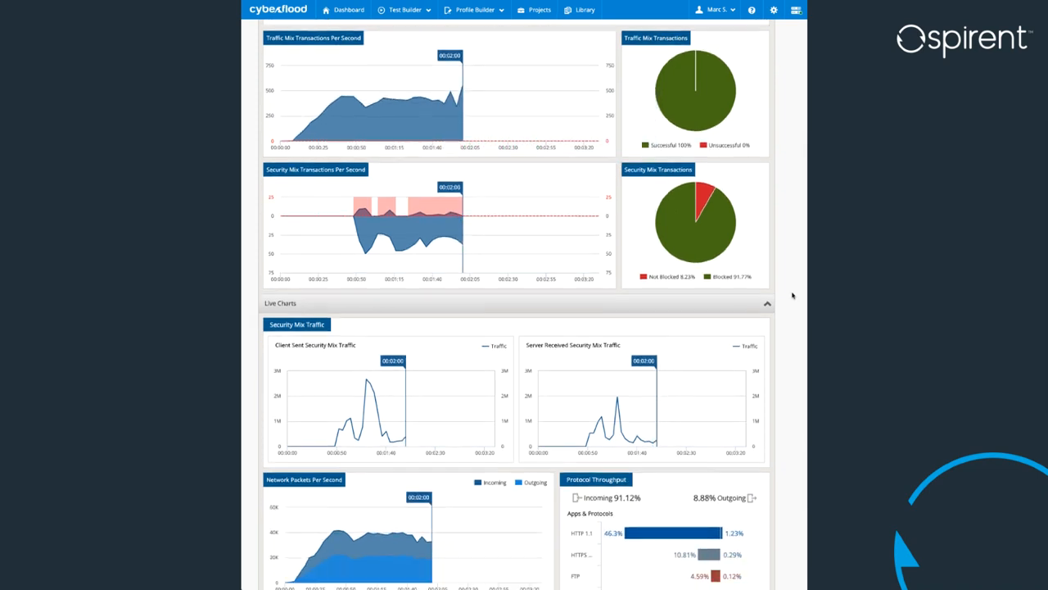
scroll(793, 294, down, 4)
scroll(793, 295, down, 2)
scroll(792, 295, down, 1)
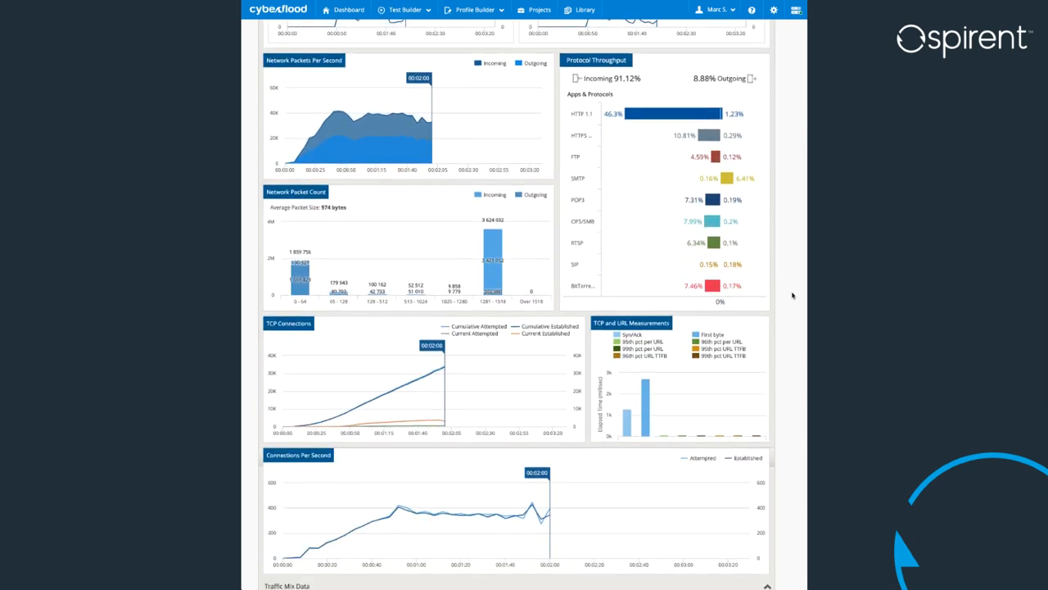